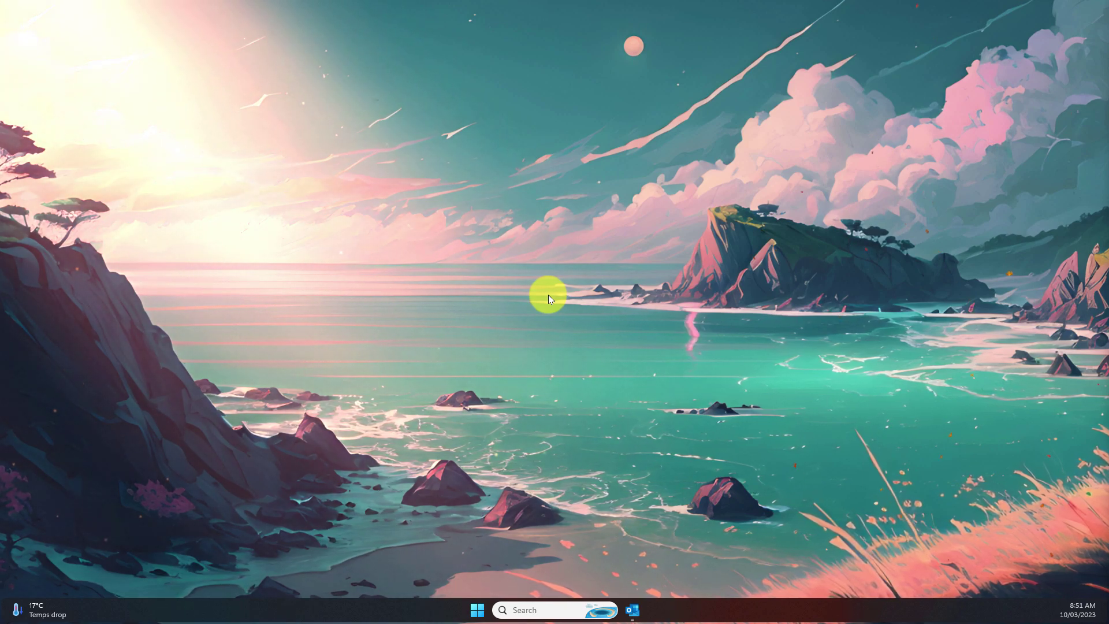
# Step: Bring the Outlook calendar forward and open the File backstage
pyautogui.click(635, 610)
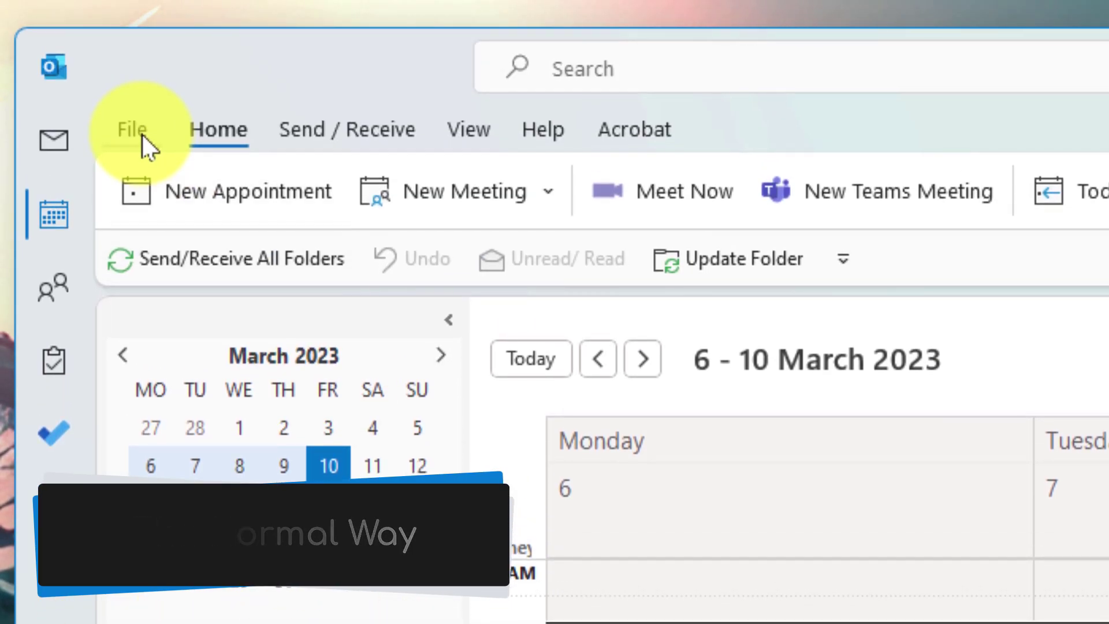
pyautogui.click(143, 134)
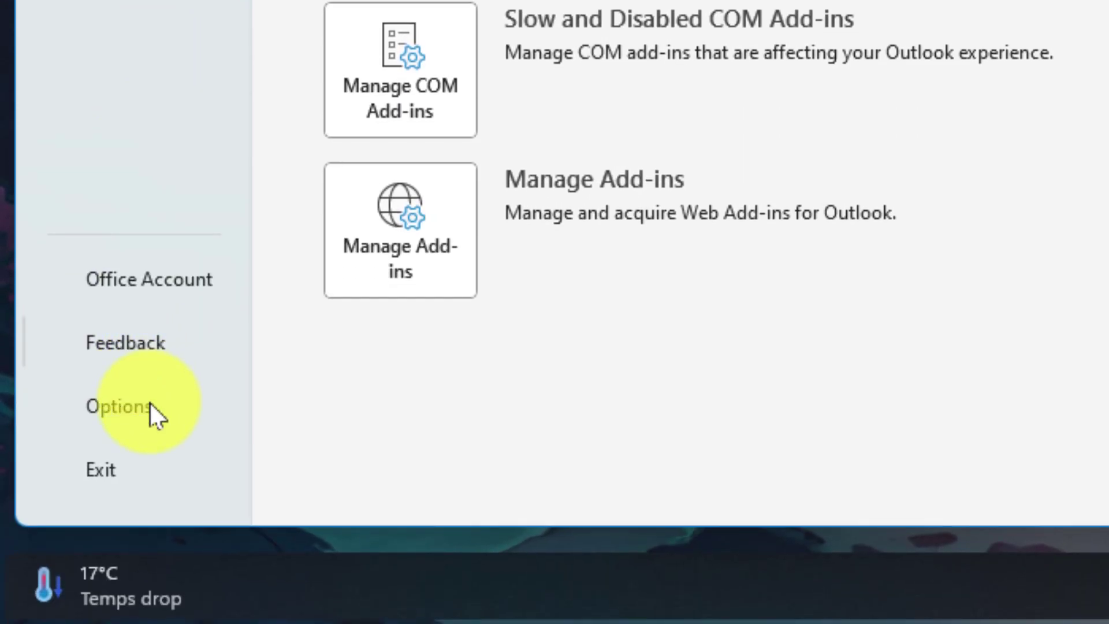
# Step: Check the Calendar options' Time zones section, showing only Sydney (UTC+10:00), then cancel unchanged
pyautogui.click(150, 404)
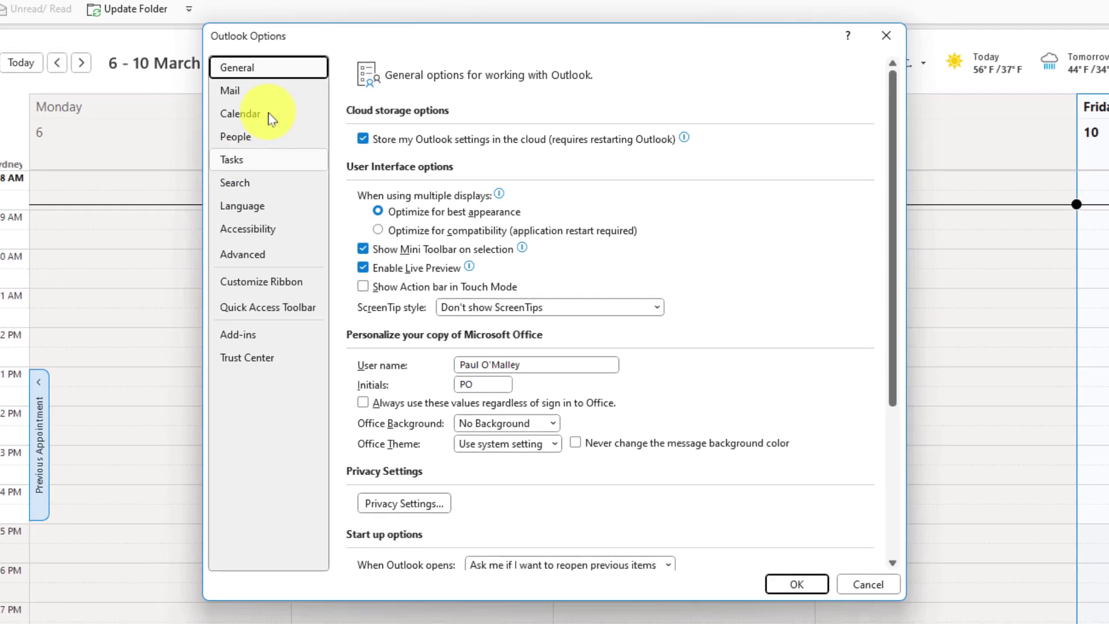
pyautogui.click(263, 107)
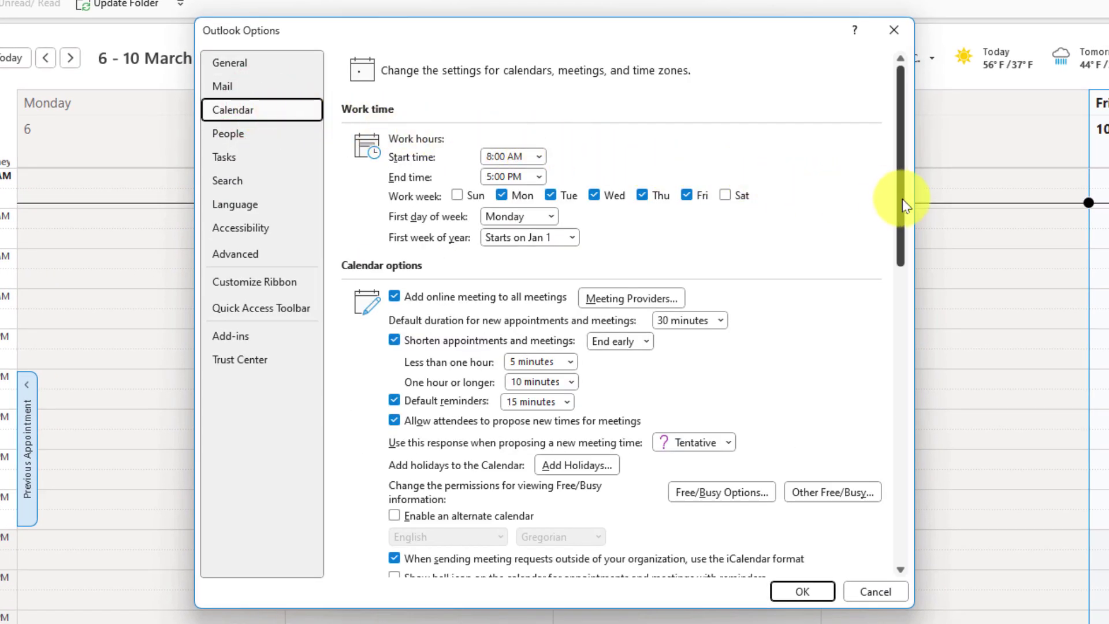
pyautogui.moveTo(902, 198); pyautogui.dragTo(891, 423)
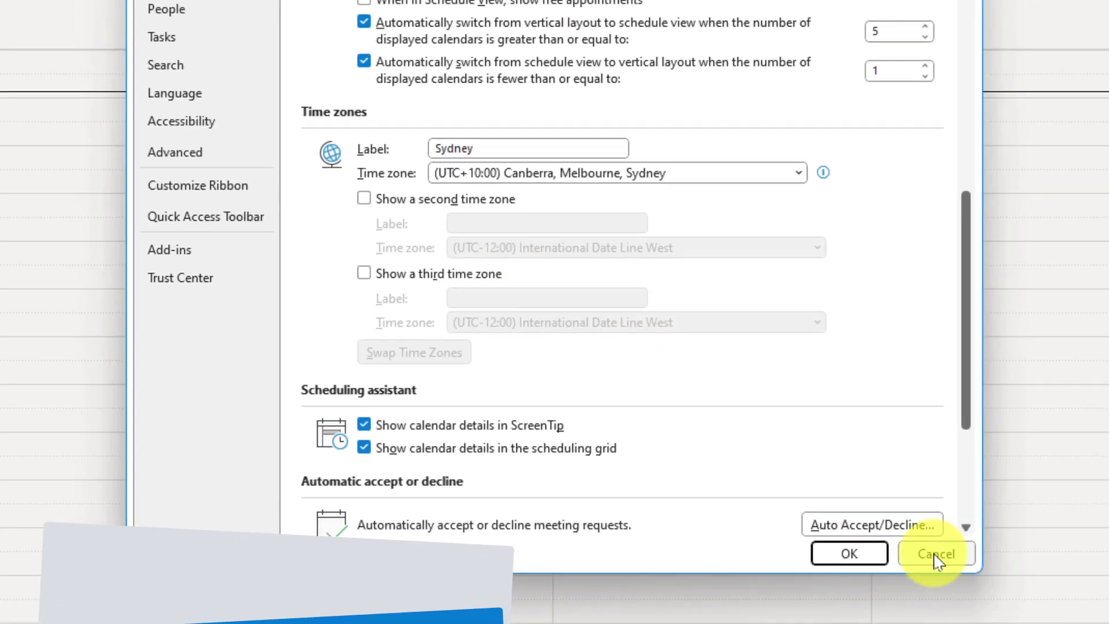
pyautogui.click(936, 556)
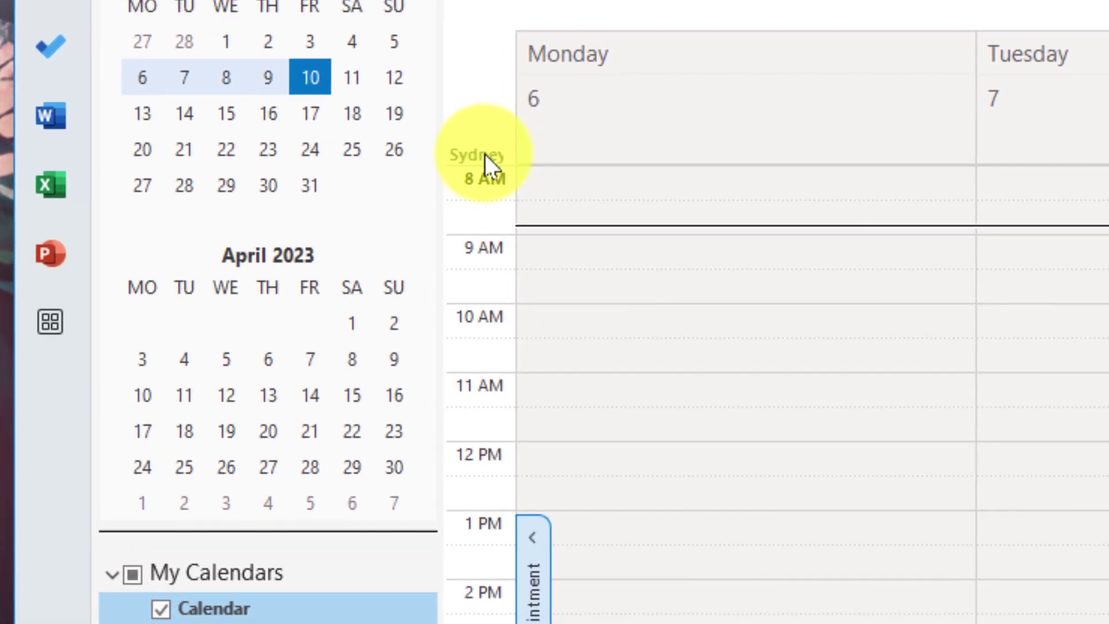
# Step: Reopen Calendar options at the Time zones section via Change Time Zone on the Sydney time scale
pyautogui.rightClick(475, 171)
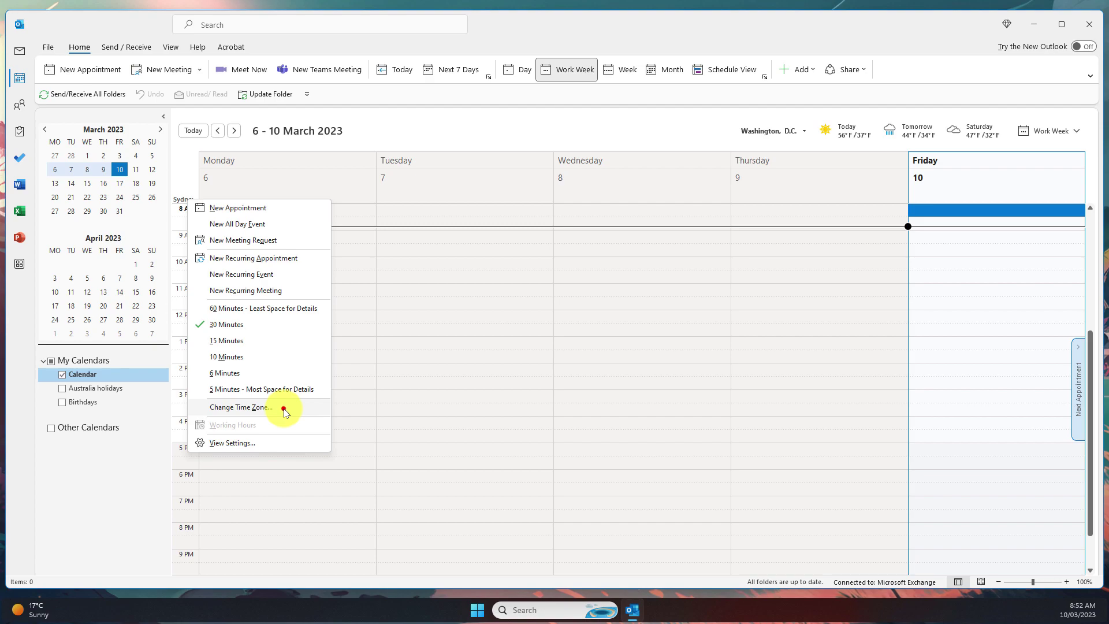
pyautogui.click(335, 421)
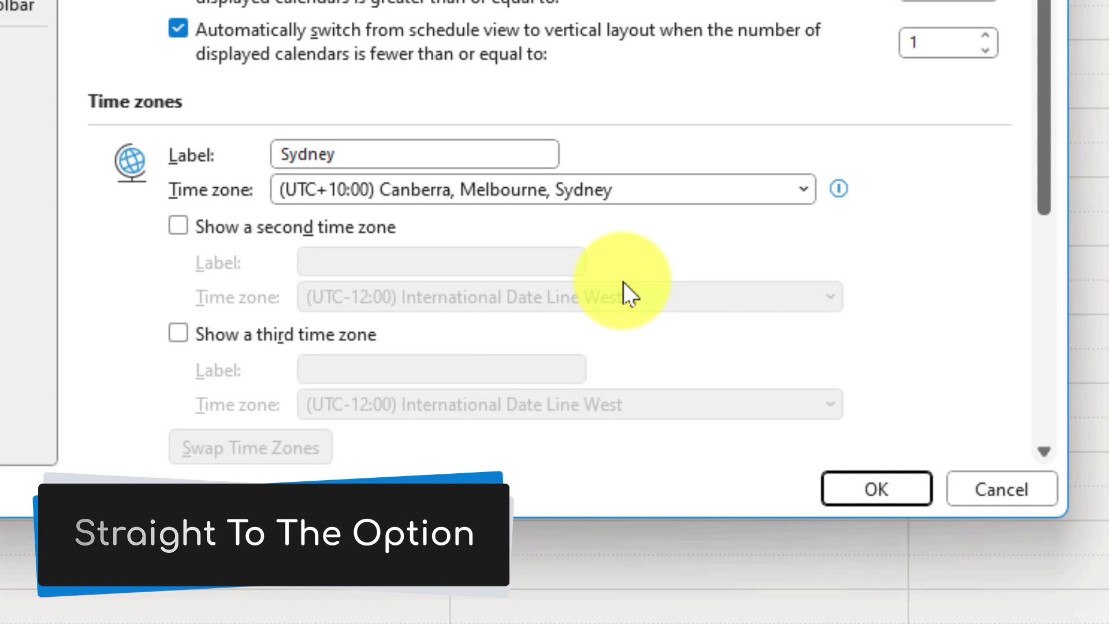
pyautogui.moveTo(1039, 74); pyautogui.dragTo(1030, 160)
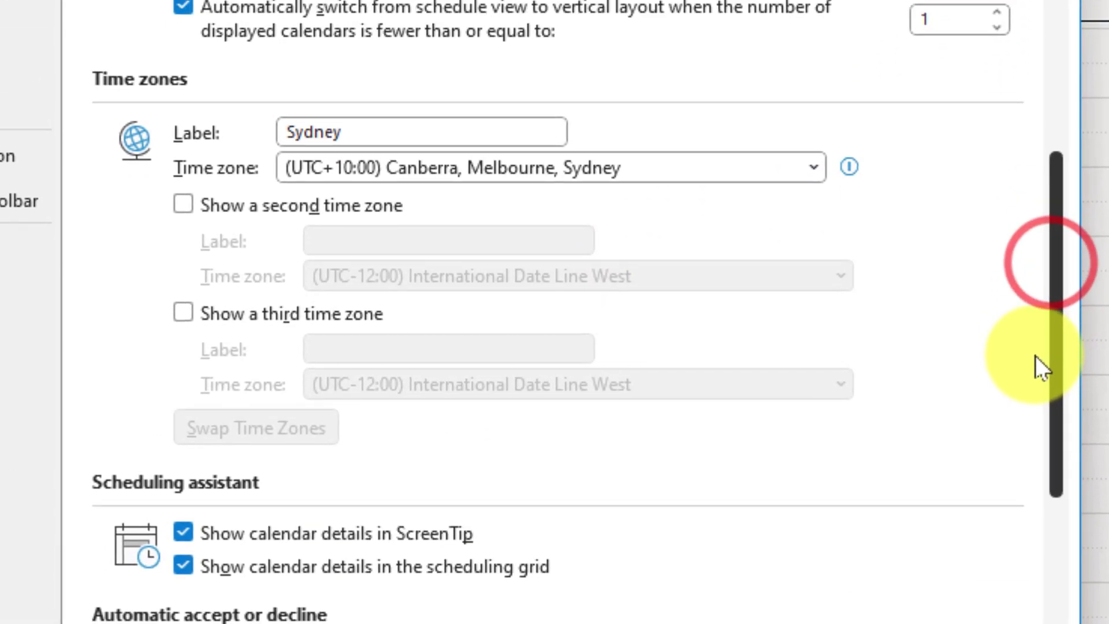
pyautogui.moveTo(1035, 355); pyautogui.dragTo(1038, 465)
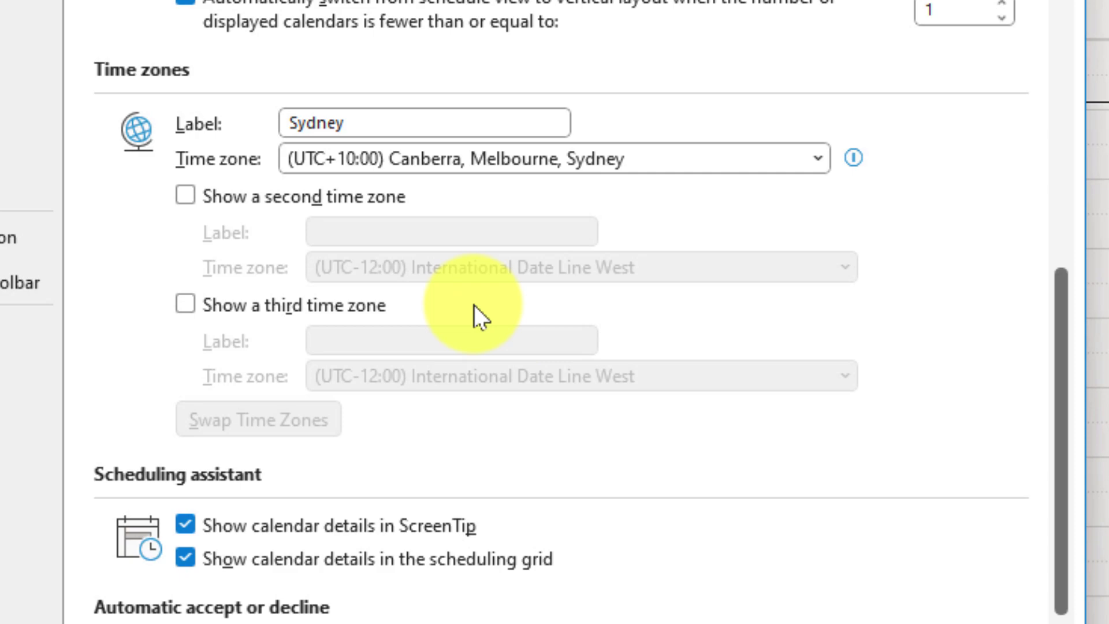
# Step: Enable a second time zone labelled 'Auckland' set to (UTC+12:00) Auckland, Wellington
pyautogui.click(186, 196)
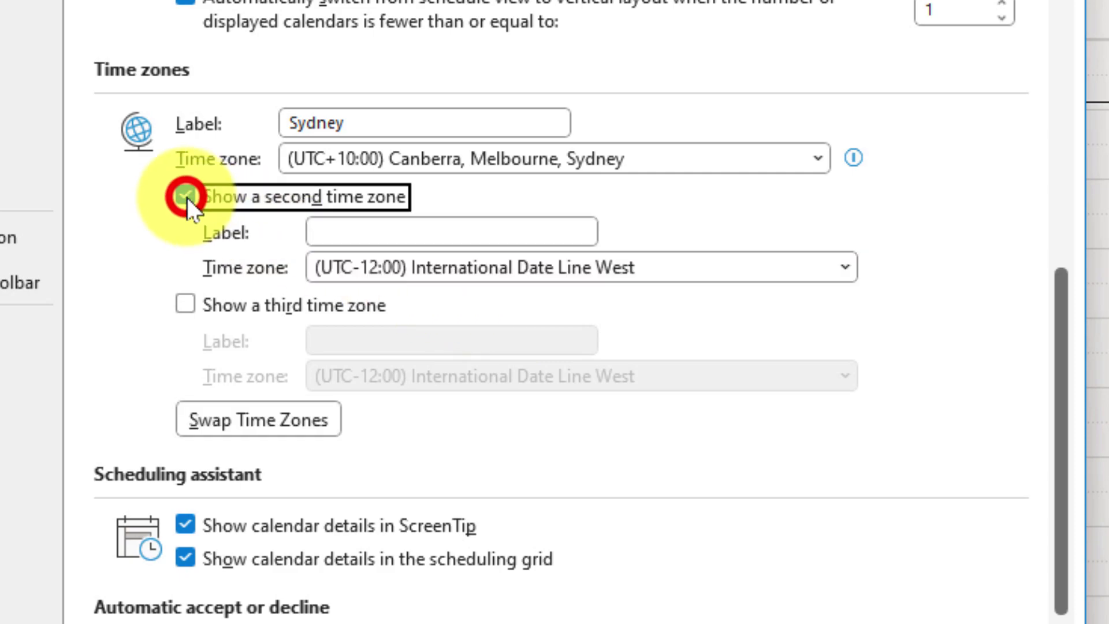
pyautogui.click(374, 234)
pyautogui.write('Auckland')
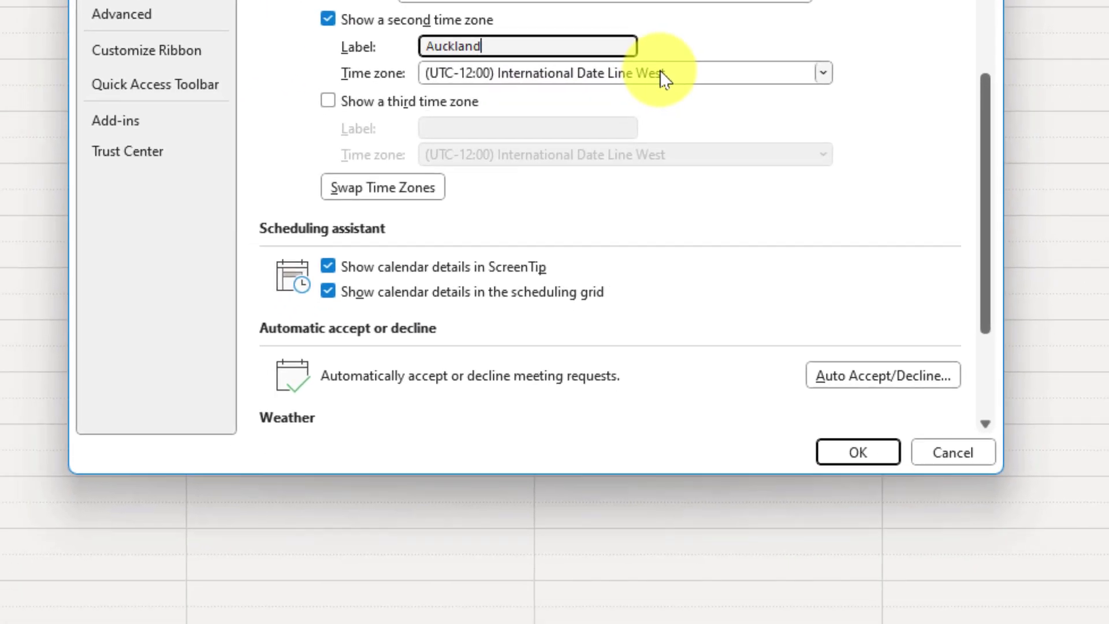
pyautogui.click(663, 74)
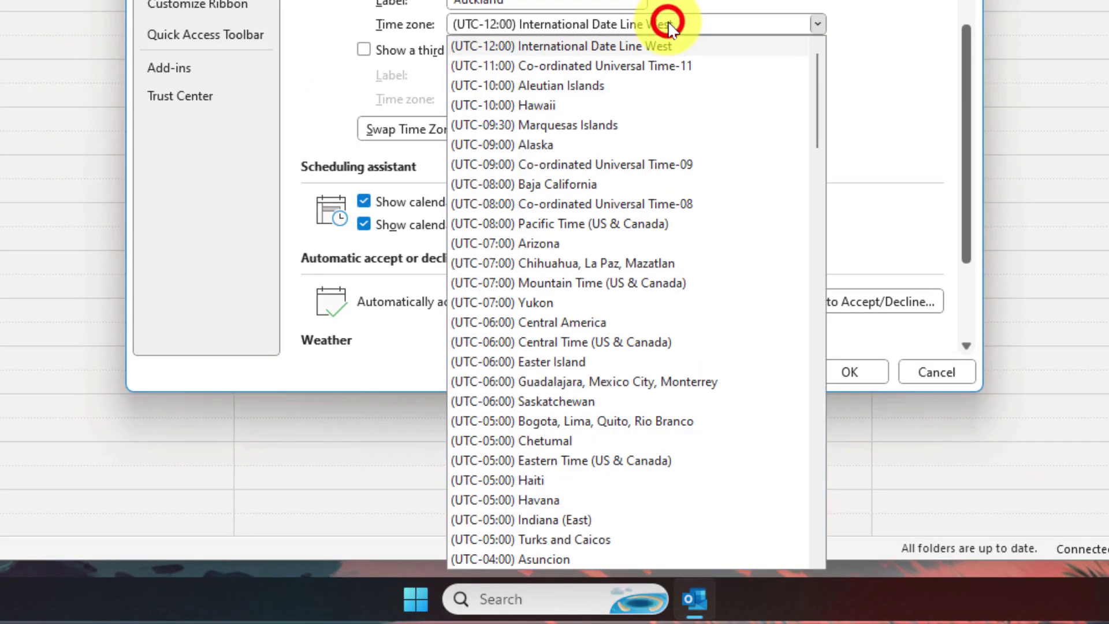
pyautogui.moveTo(819, 62); pyautogui.dragTo(826, 462)
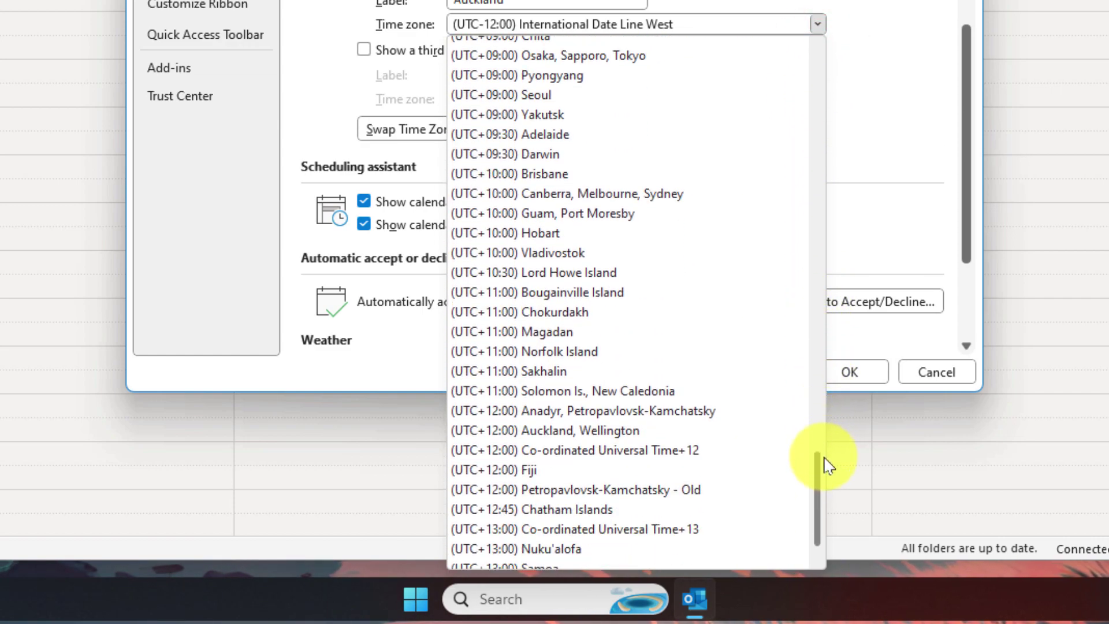
pyautogui.click(582, 430)
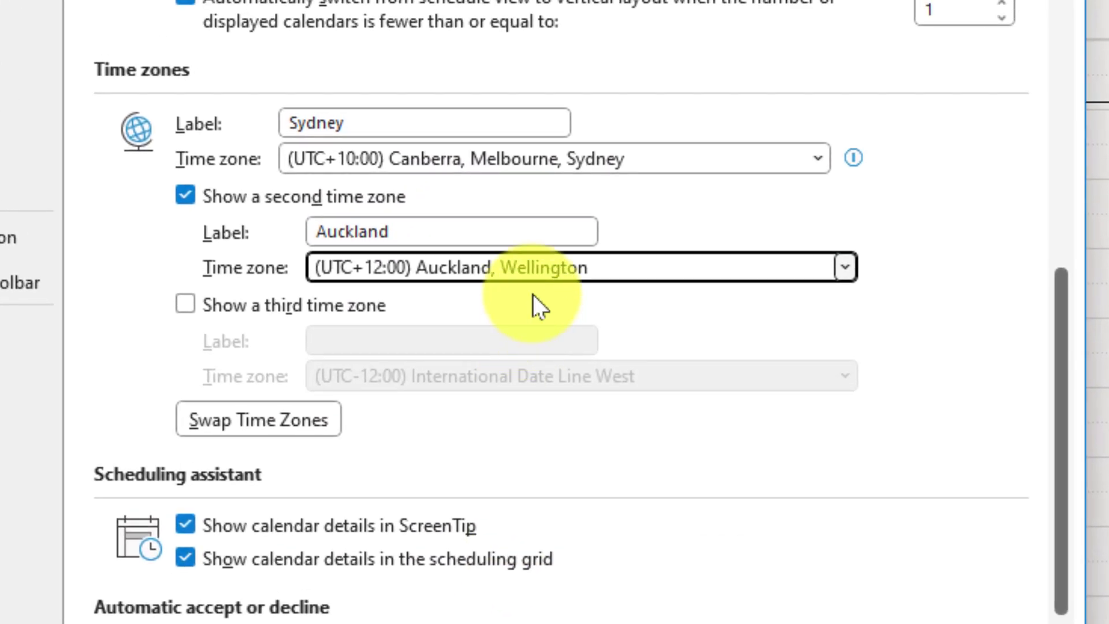
# Step: Enable a third time zone, (UTC-06:00) Saskatchewan labelled 'Fred', and apply the settings
pyautogui.click(180, 308)
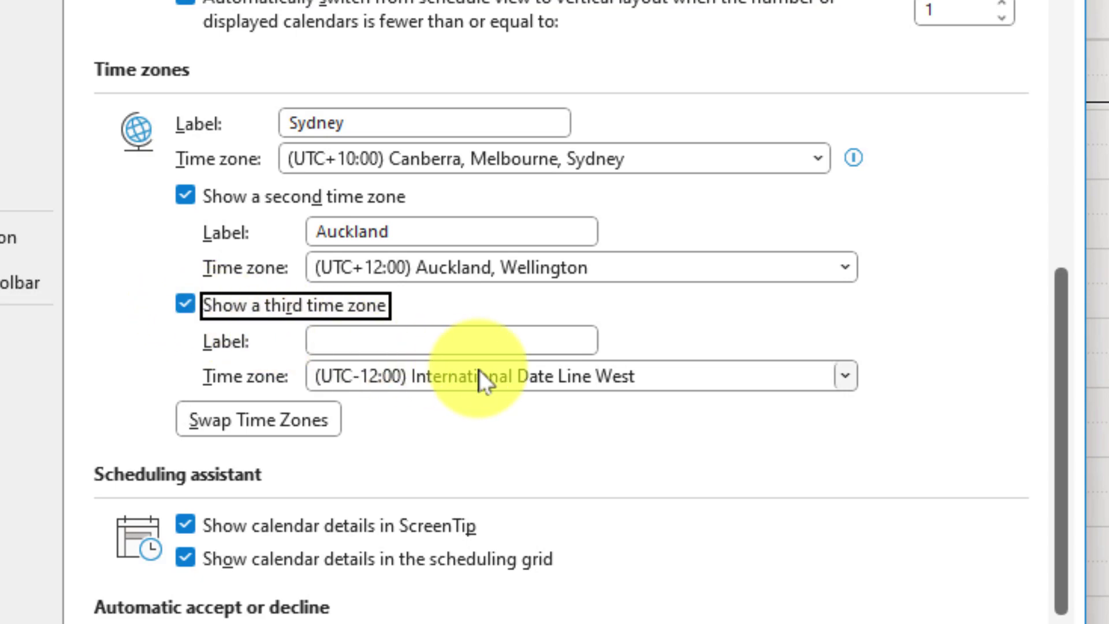
pyautogui.click(511, 375)
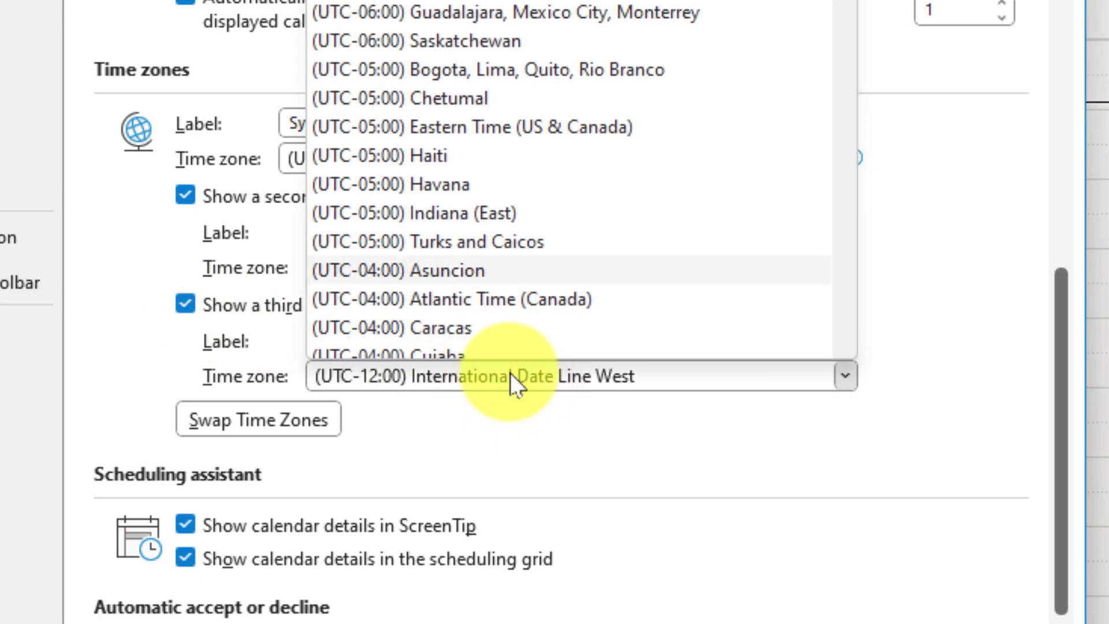
pyautogui.click(485, 35)
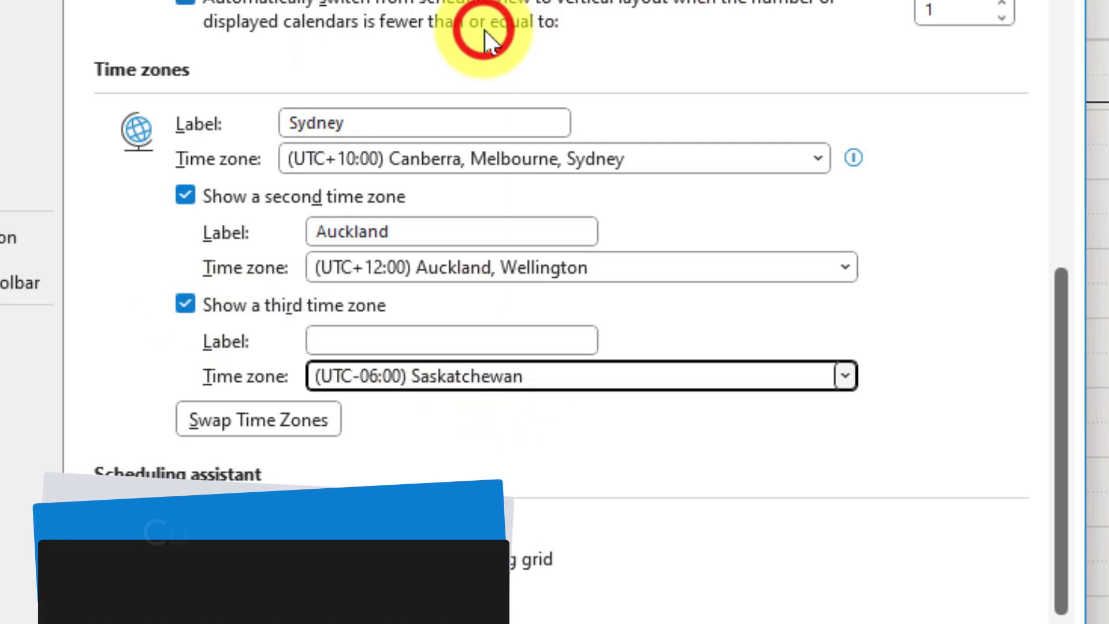
pyautogui.click(431, 338)
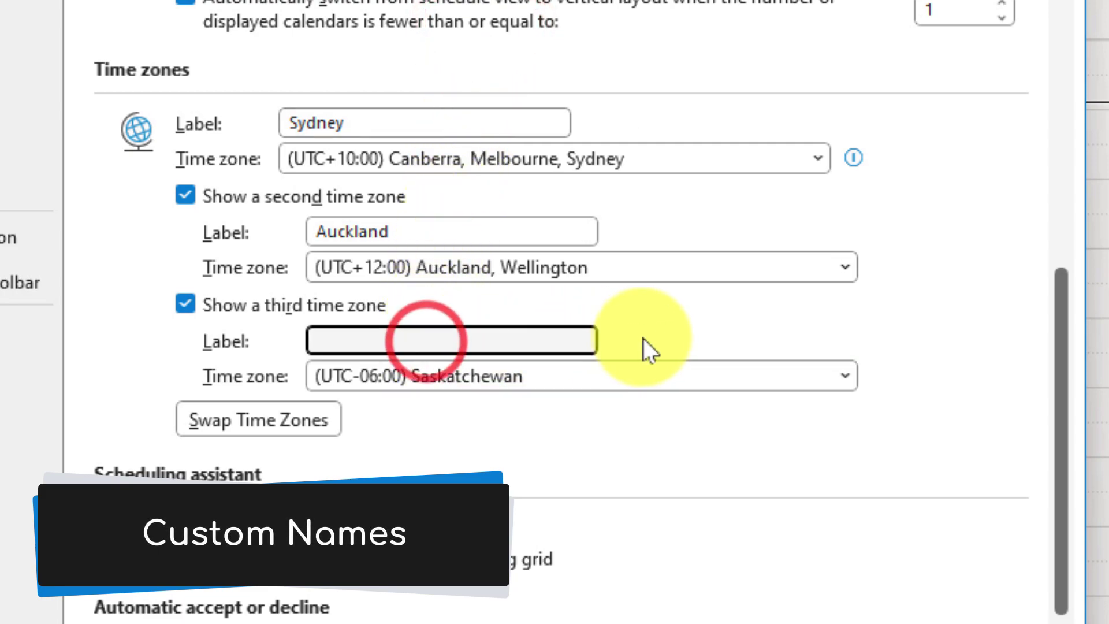
pyautogui.write('Fred')
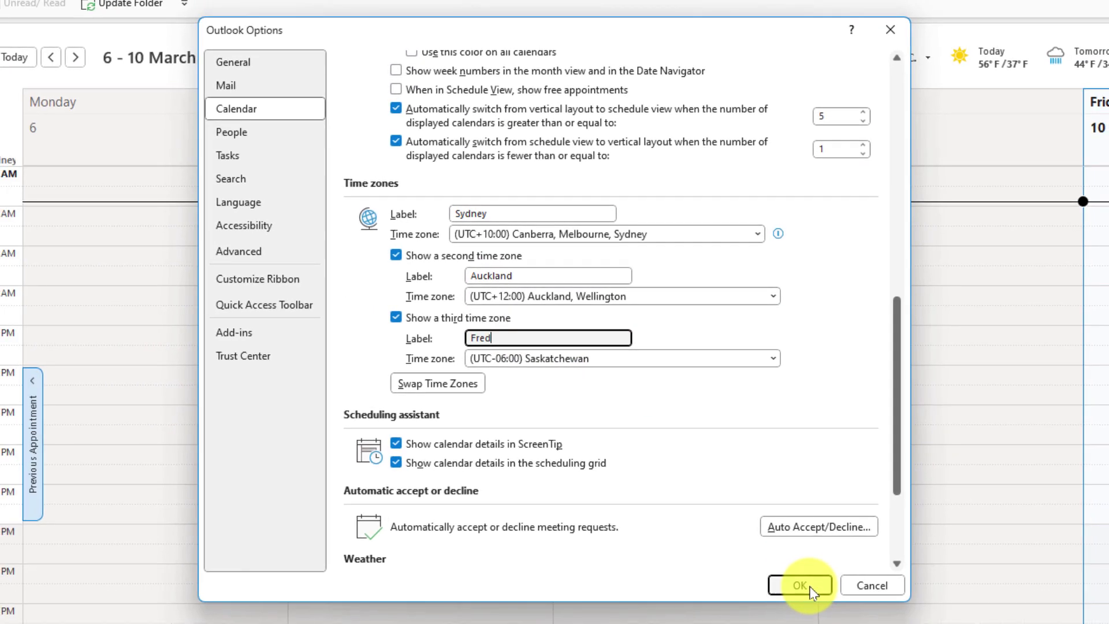
pyautogui.click(809, 587)
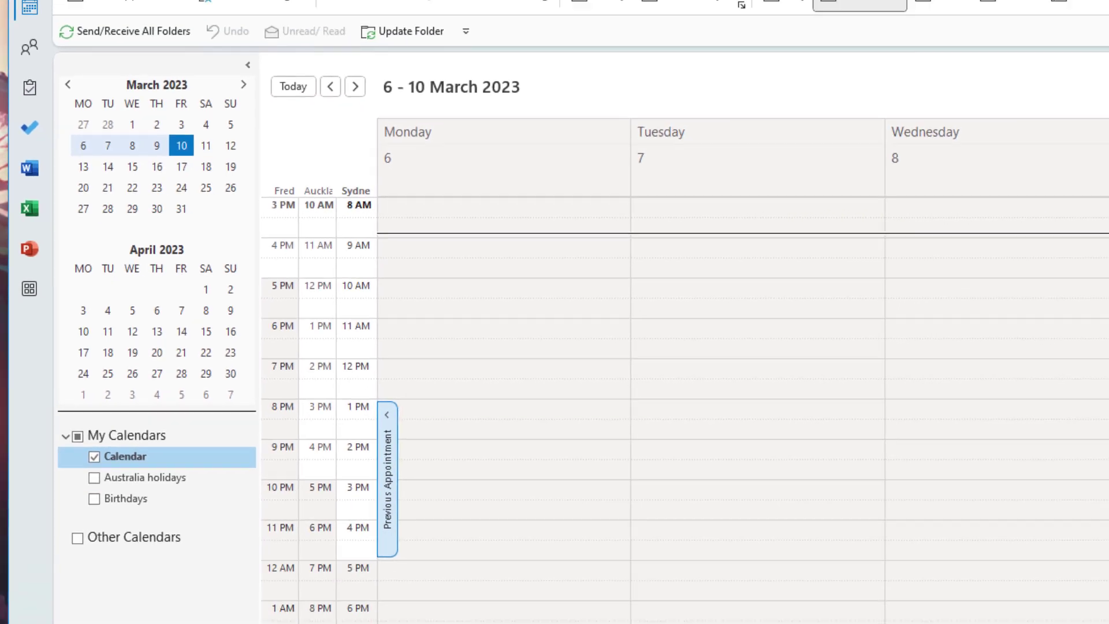
pyautogui.click(936, 246)
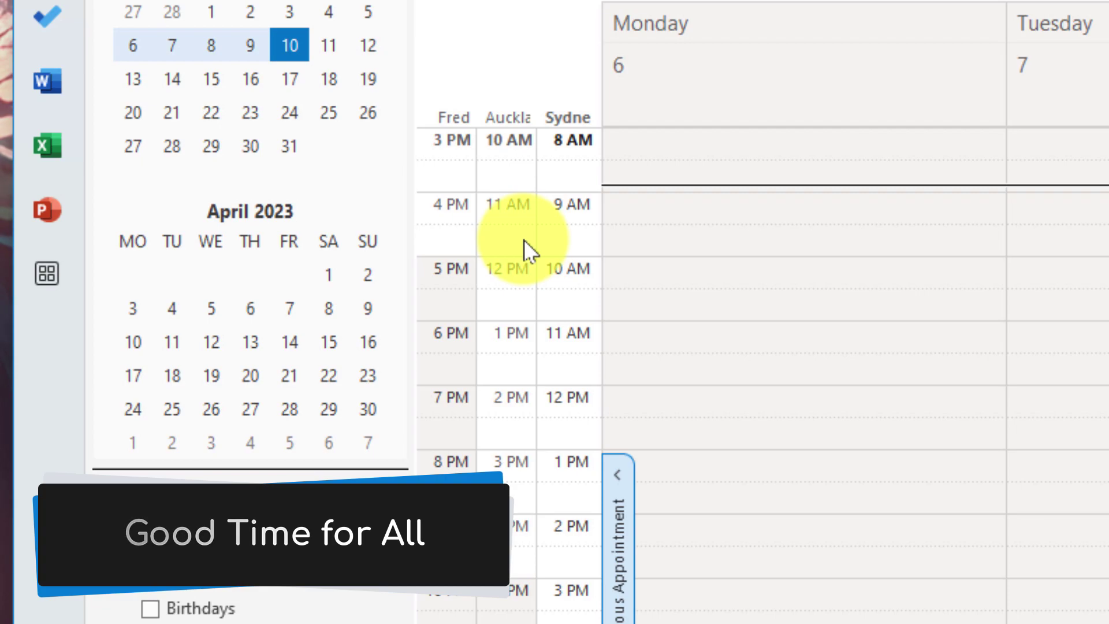
# Step: Reopen the time zone settings from the calendar's time-zone columns
pyautogui.rightClick(549, 127)
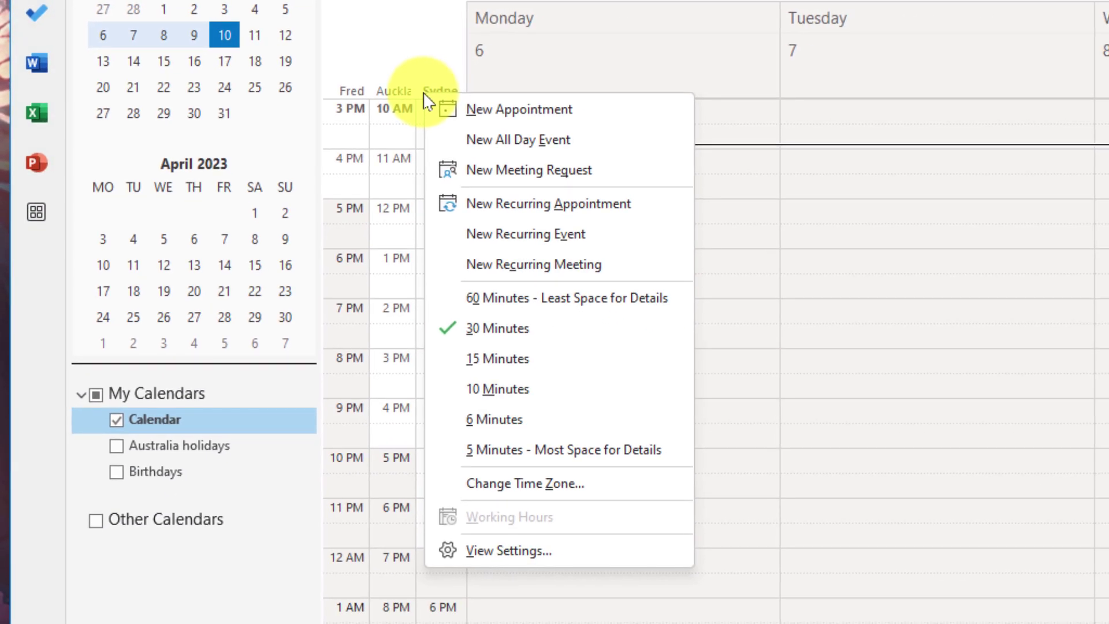
pyautogui.click(543, 484)
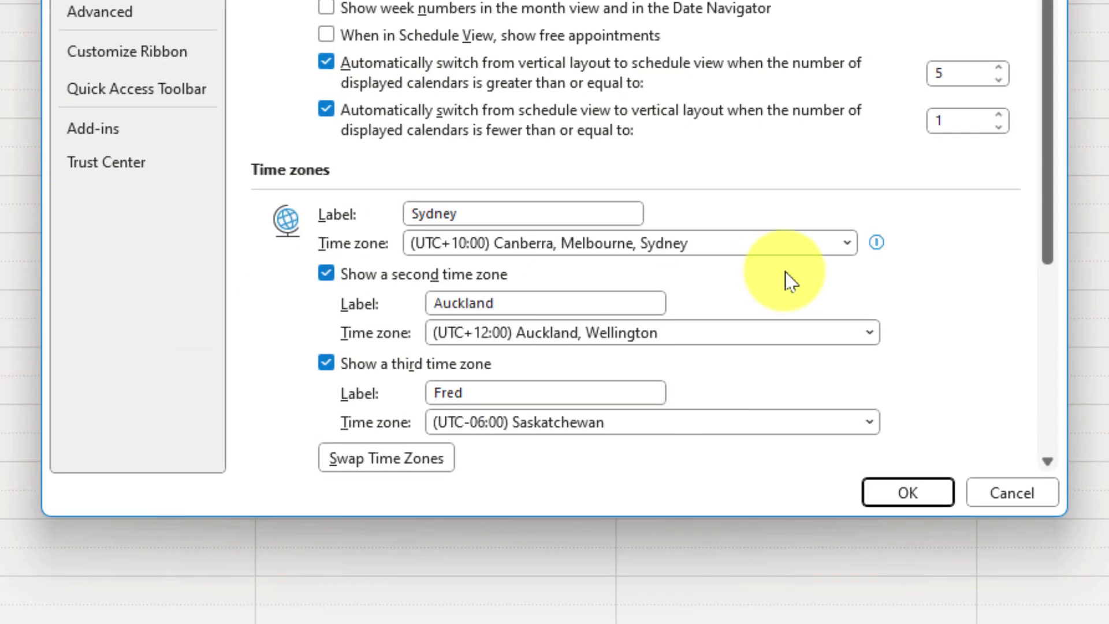
pyautogui.scroll(-1, 785, 272)
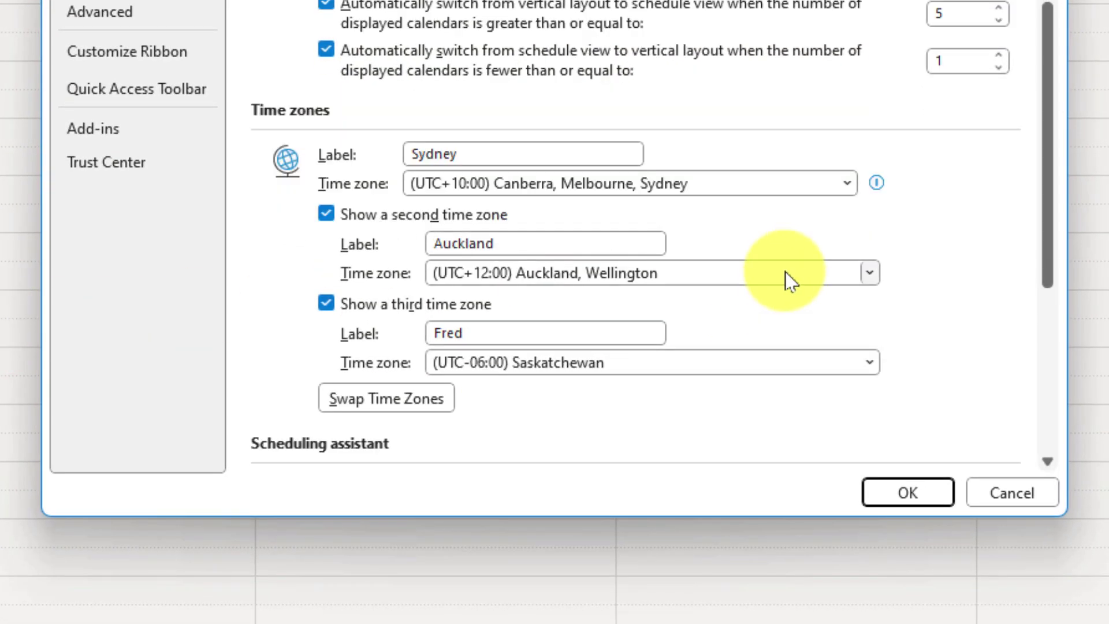
# Step: Swap time zones three times, cycling through Auckland and Saskatchewan back to Sydney as primary
pyautogui.click(409, 392)
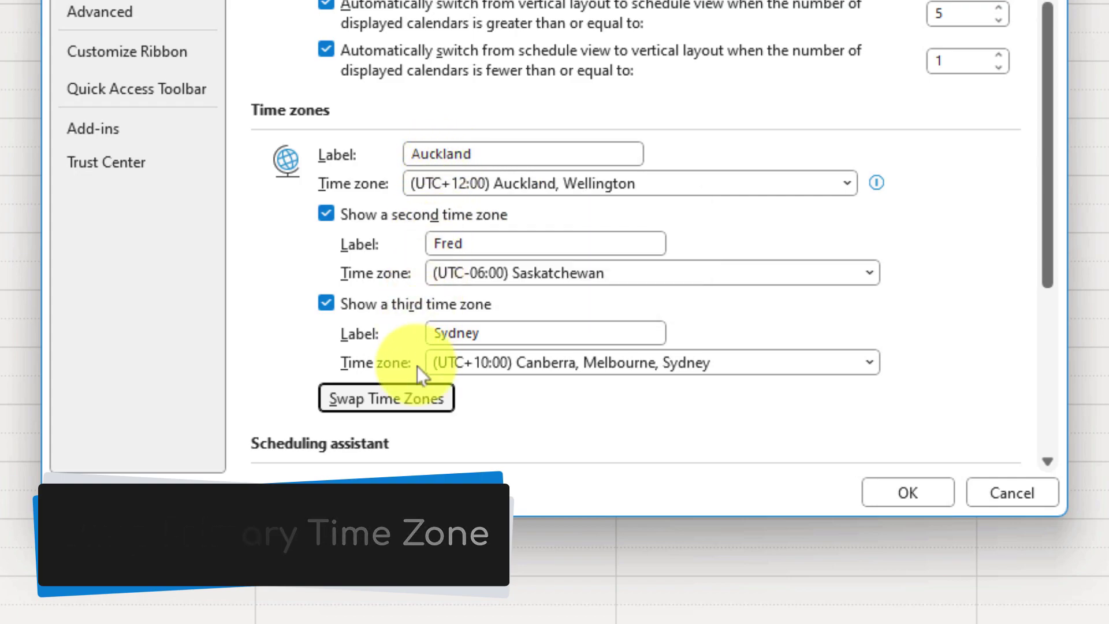
pyautogui.click(415, 399)
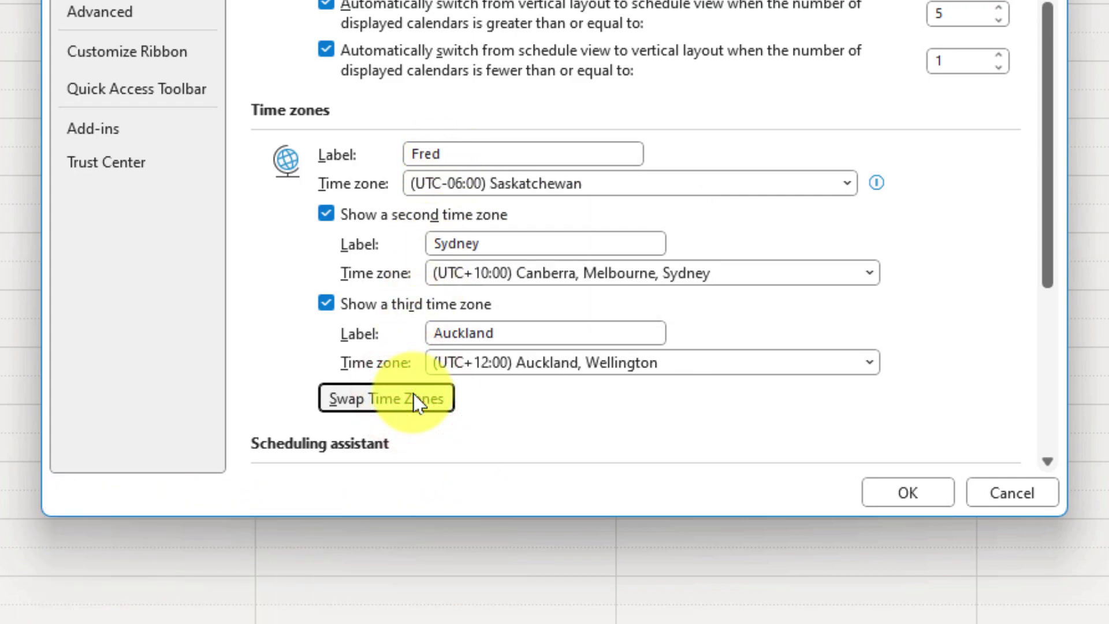
pyautogui.click(414, 395)
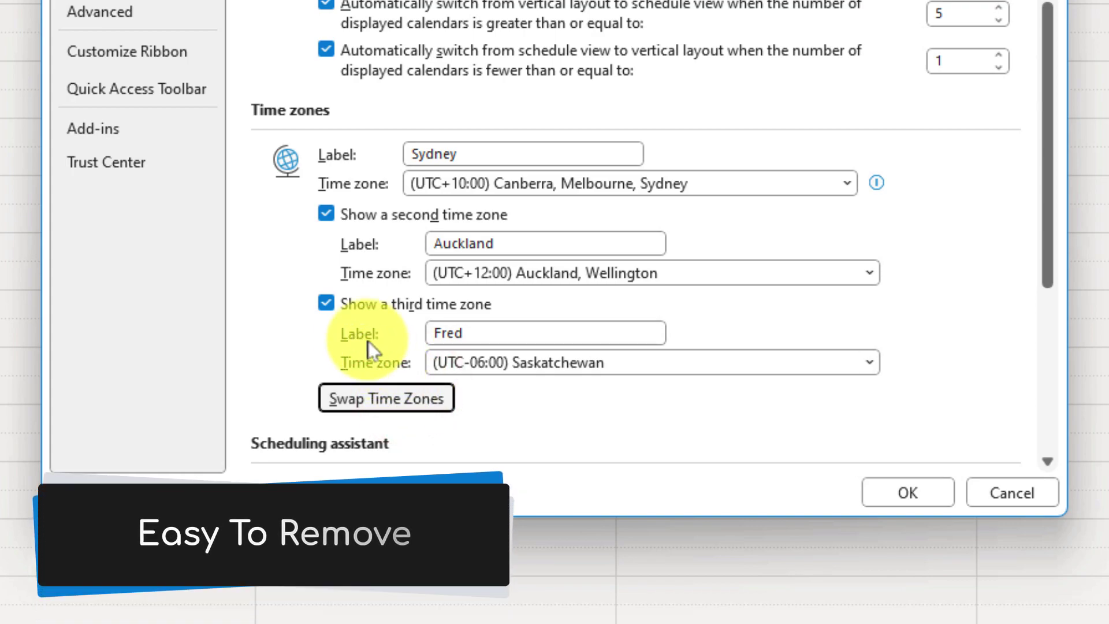
# Step: Turn off the third 'Fred' time zone and apply, leaving only Auckland and Sydney
pyautogui.click(327, 303)
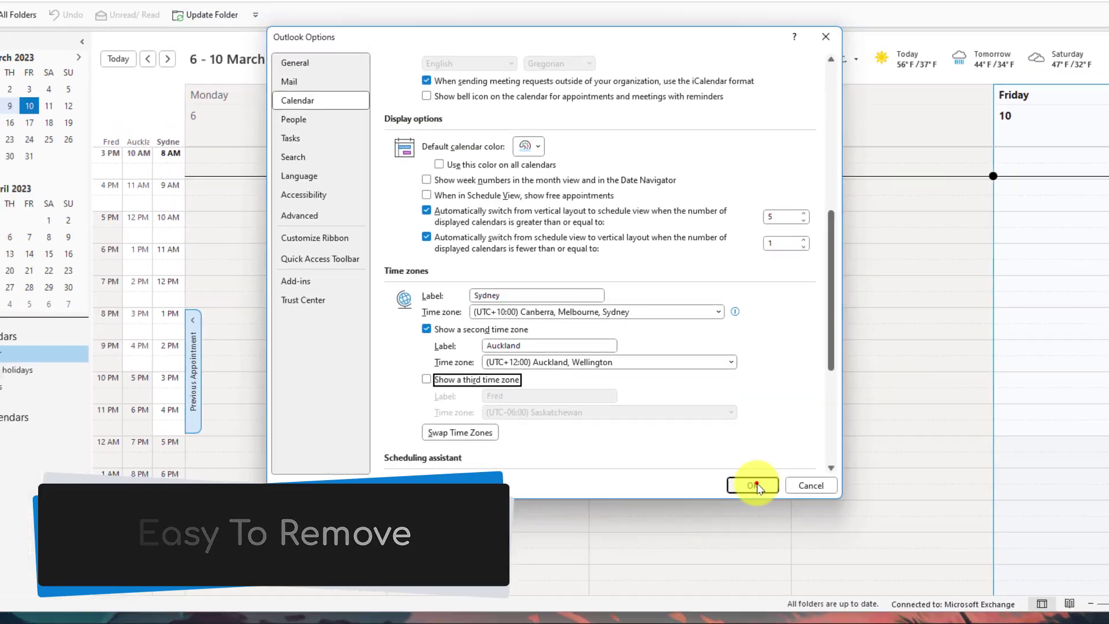
pyautogui.click(908, 493)
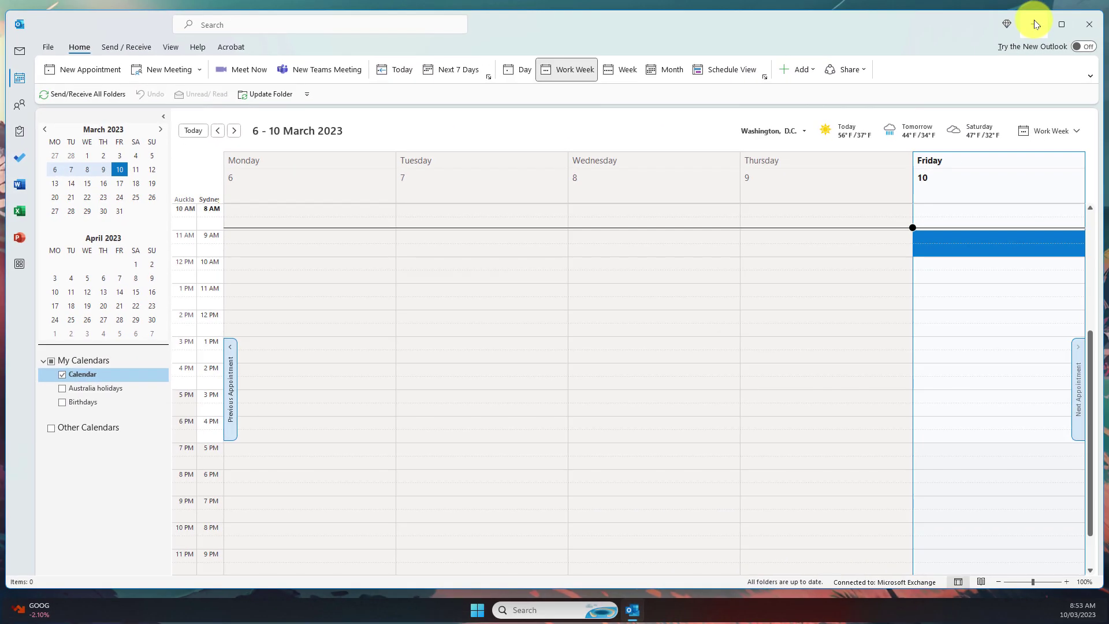
pyautogui.click(1034, 19)
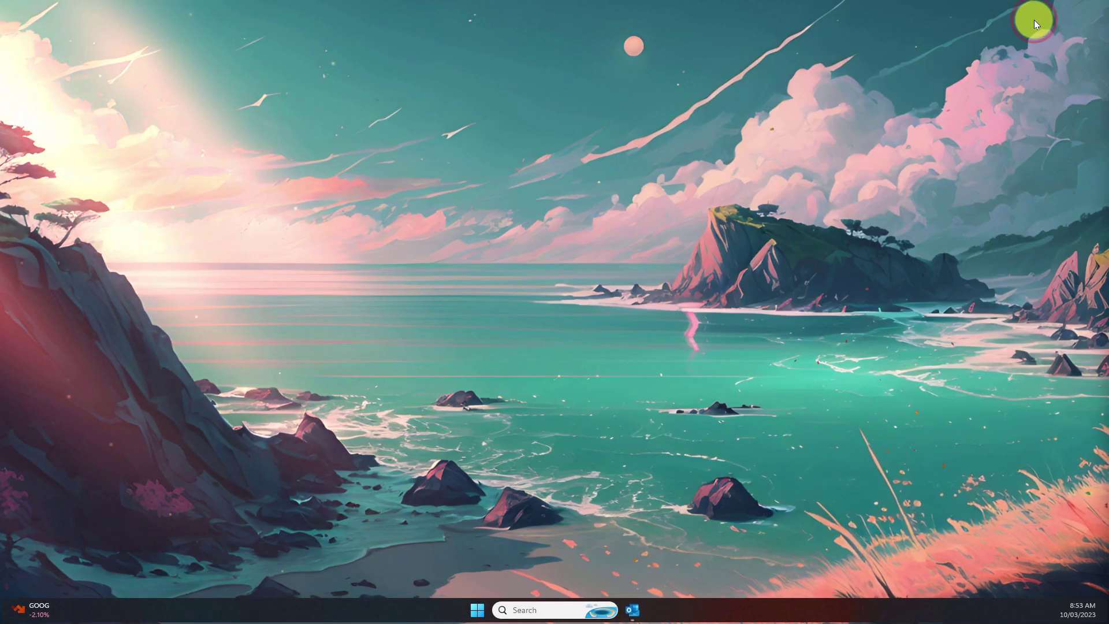